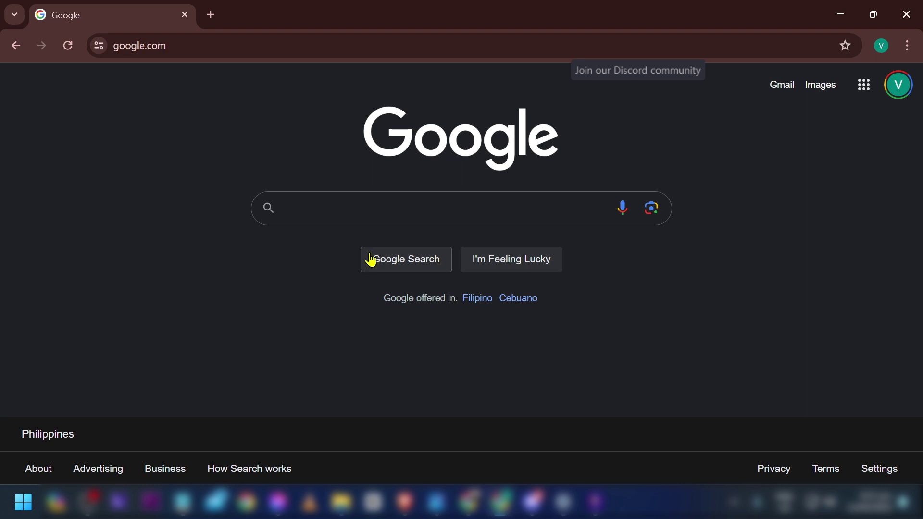
# Search Google for 'hitpaw voice change'
pyautogui.click(337, 205)
pyautogui.write('hitpaw')
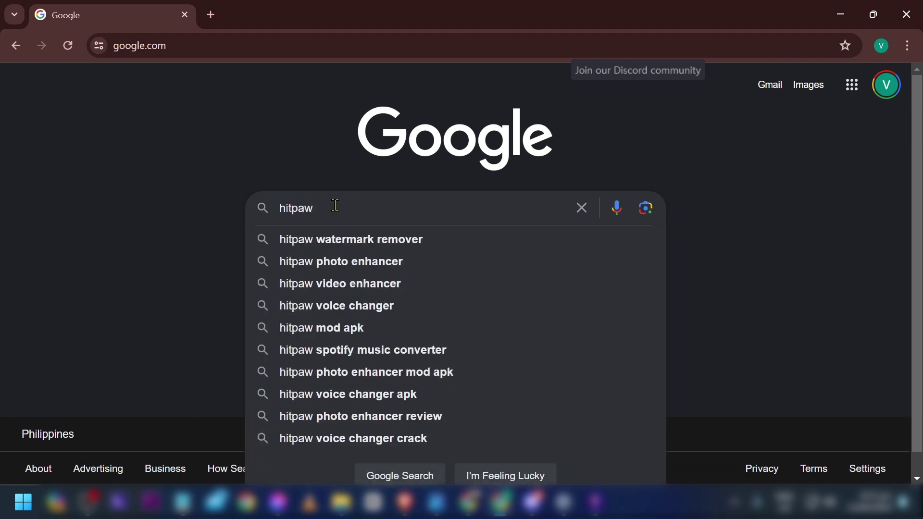
pyautogui.write(' voice change')
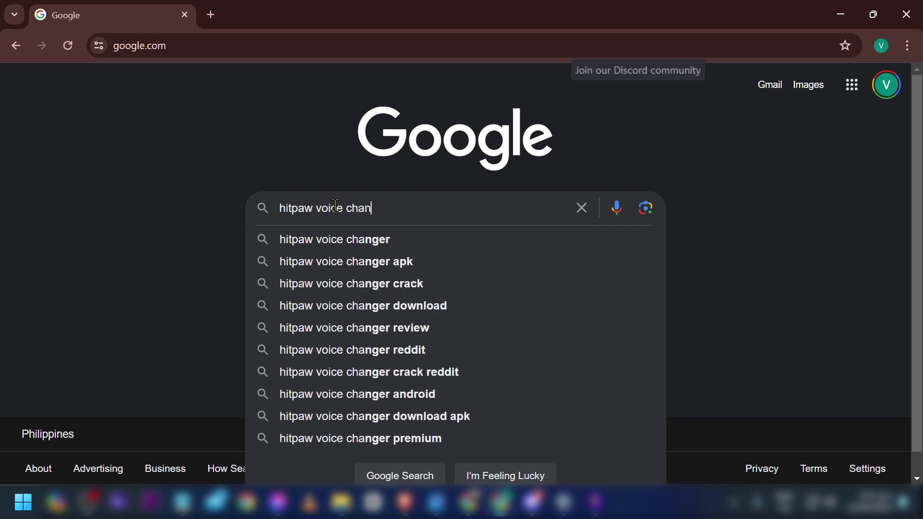
pyautogui.press('Return')
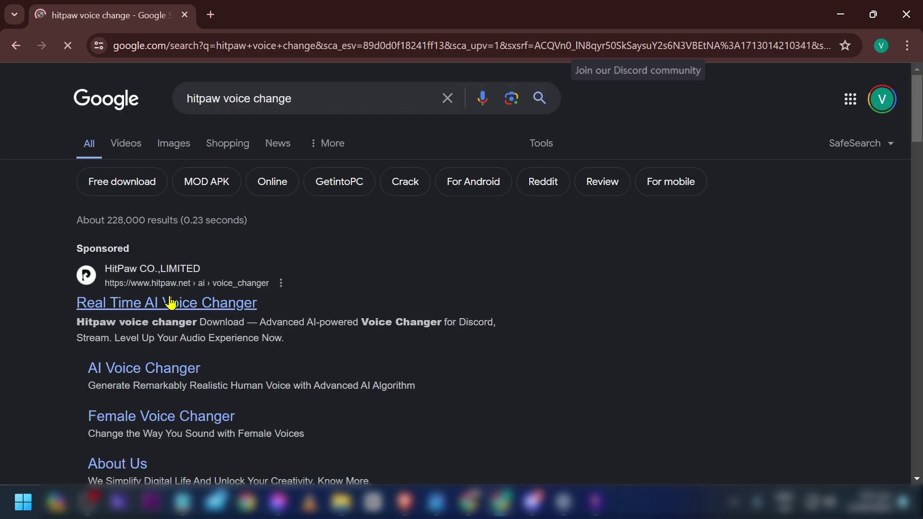
# Open HitPaw's Real Time AI Voice Changer page, browse it and preview the HomerSimpson sample
pyautogui.click(163, 305)
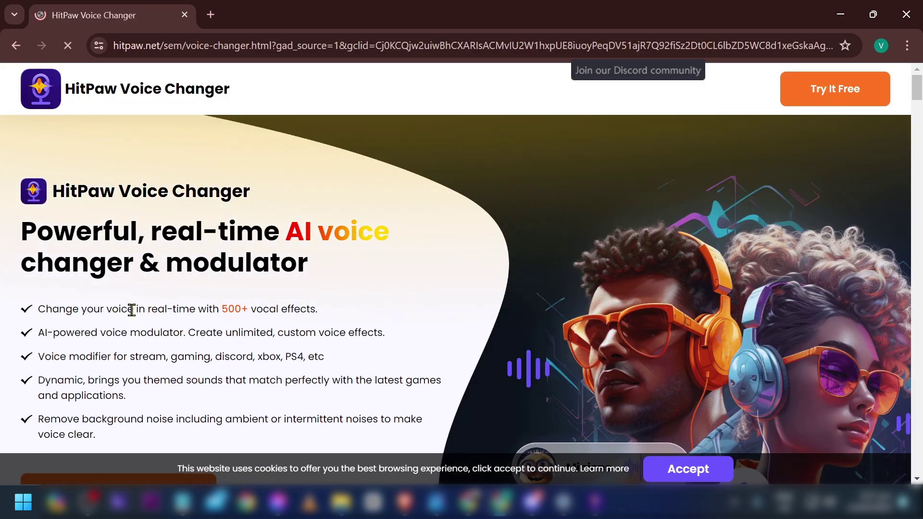
pyautogui.scroll(-3, 202, 305)
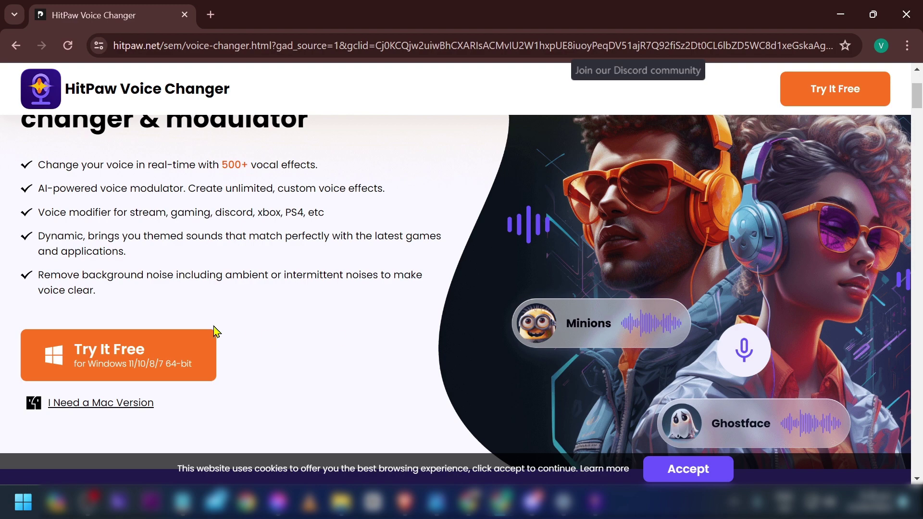
pyautogui.scroll(-20, 209, 320)
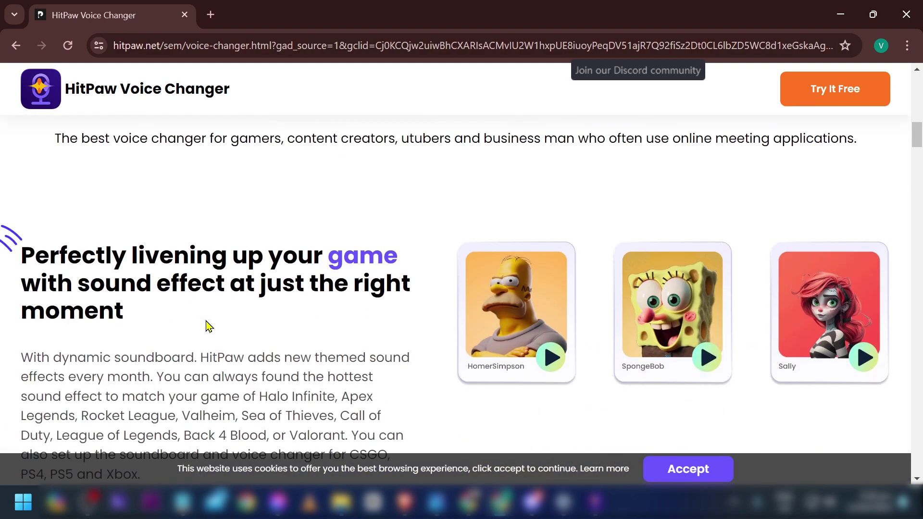
pyautogui.scroll(5, 207, 325)
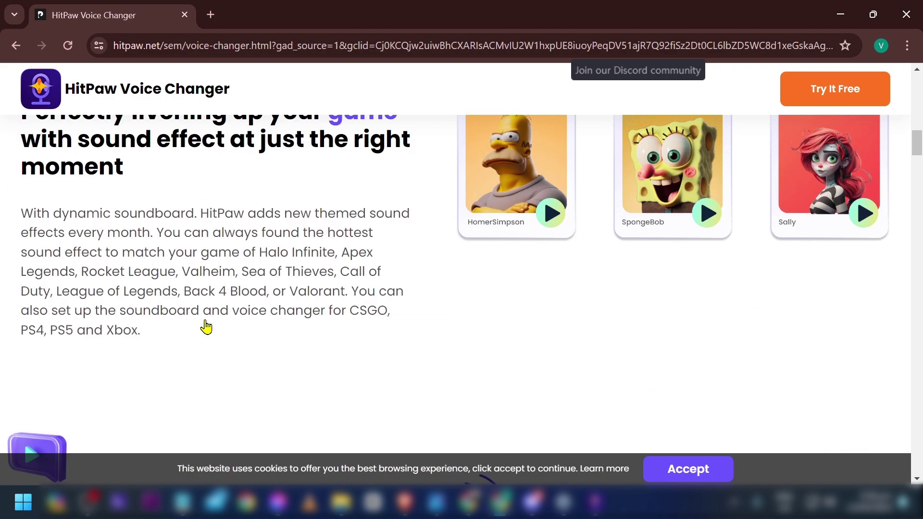
pyautogui.click(498, 302)
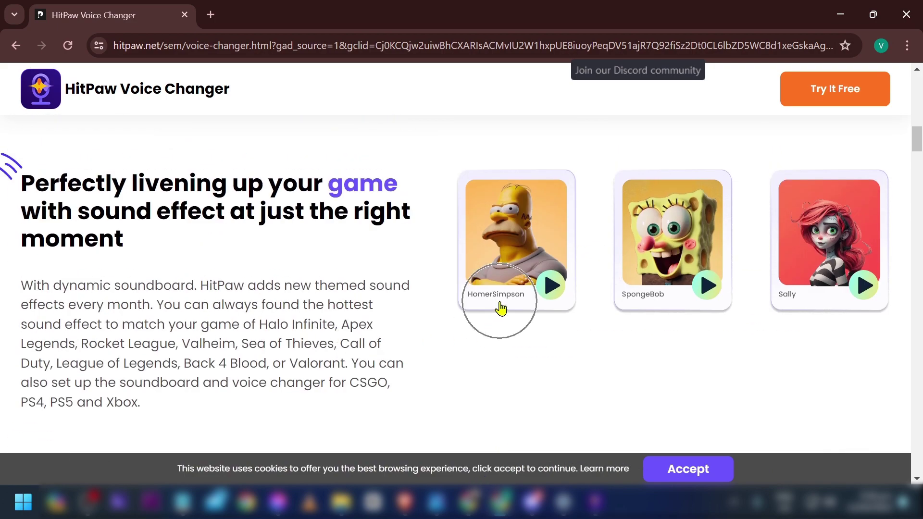
# Scroll further down the page and start the free Windows download
pyautogui.scroll(-10, 359, 216)
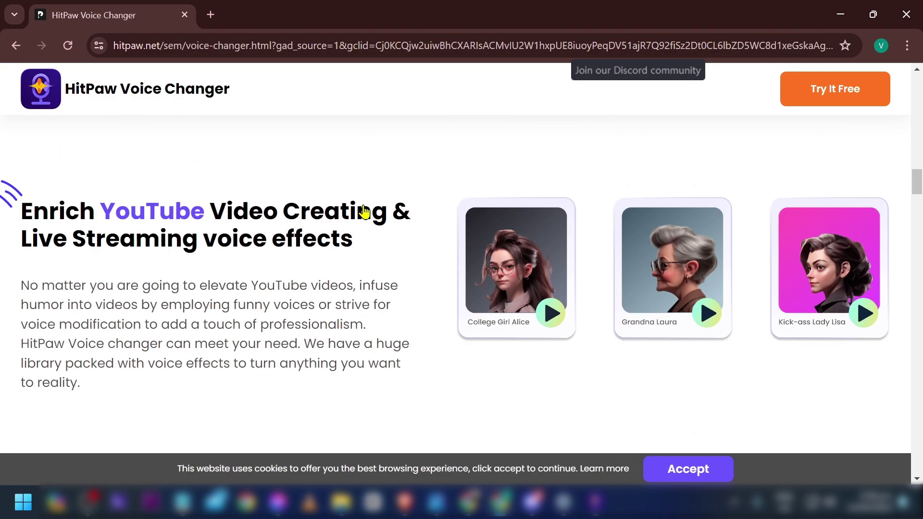
pyautogui.scroll(-5, 357, 229)
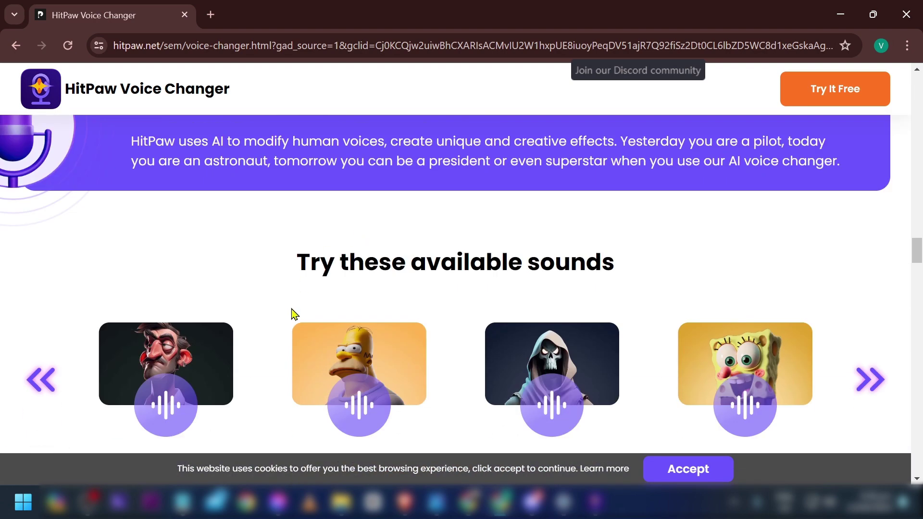
pyautogui.scroll(-8, 295, 312)
pyautogui.scroll(4, 385, 239)
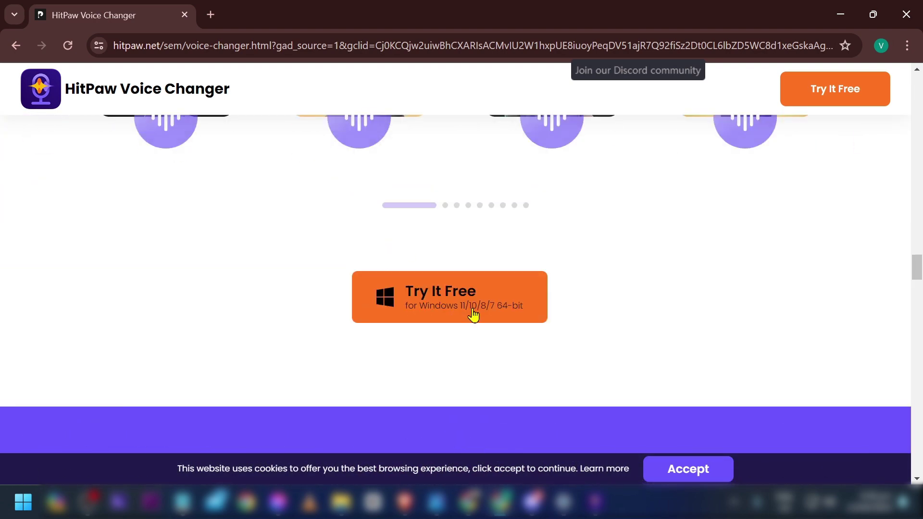
pyautogui.click(474, 313)
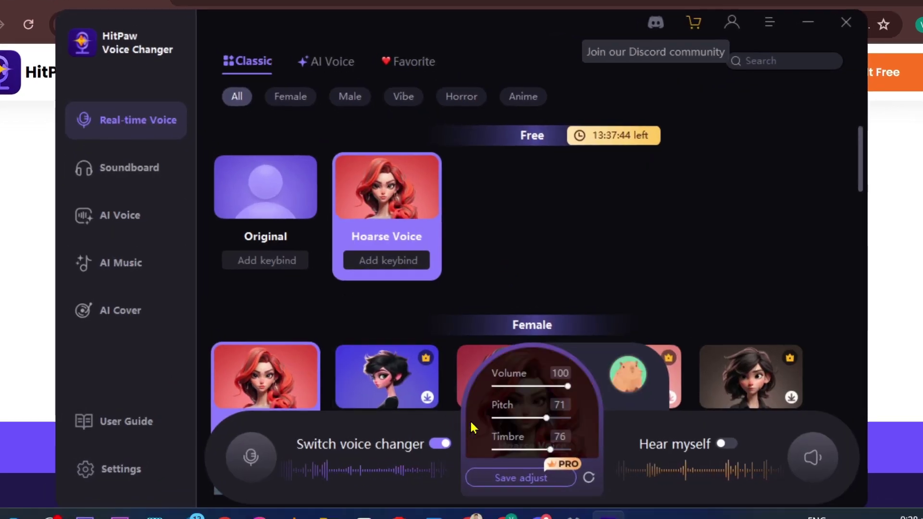
# Switch HitPaw to the Real-time Voice page, where Hoarse Voice is applied
pyautogui.click(137, 129)
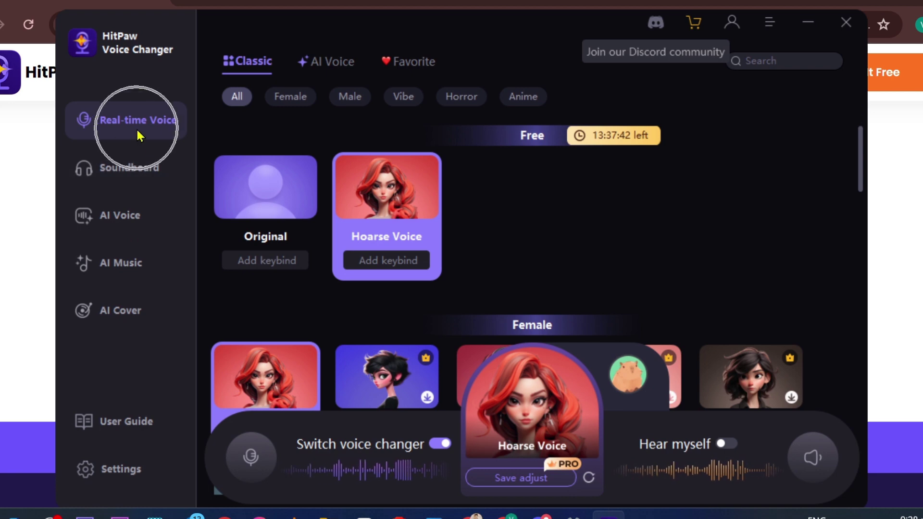
# Open the Soundboard and browse the Vibe, Horror, Human, Mood and Nature categories
pyautogui.click(137, 175)
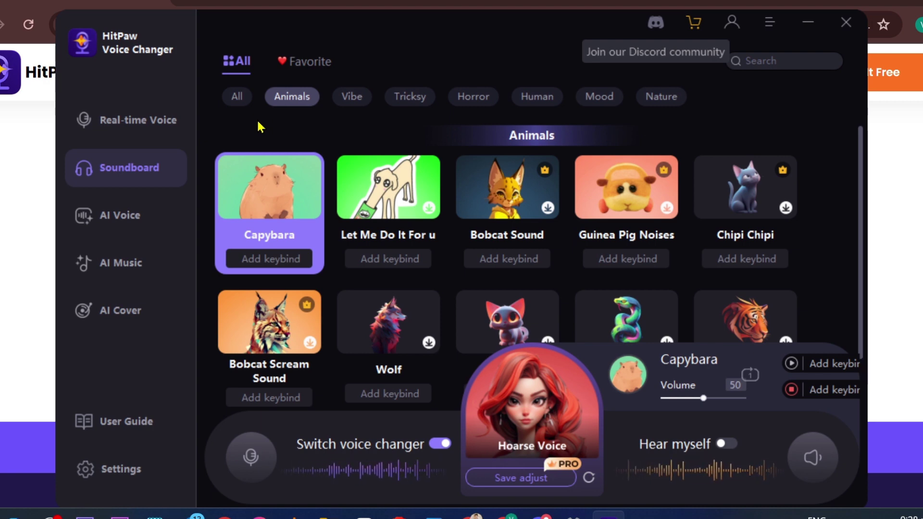
pyautogui.scroll(-5, 270, 202)
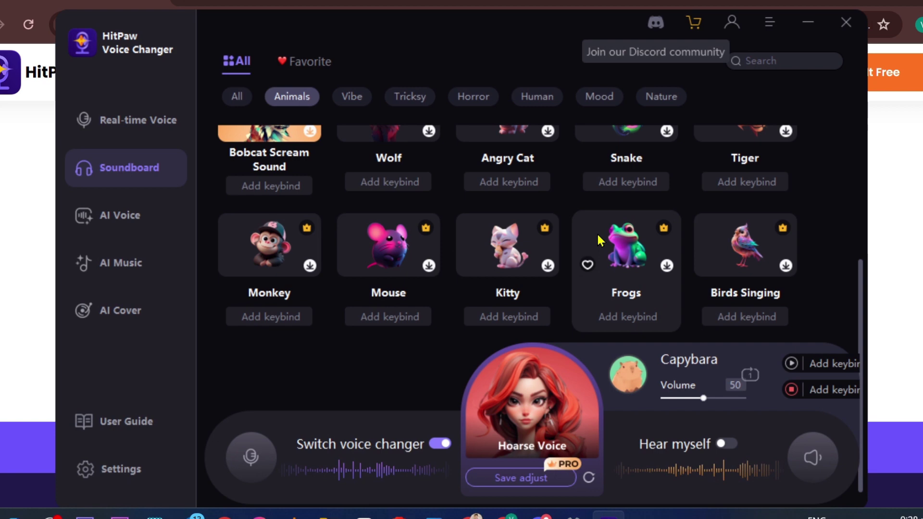
pyautogui.click(351, 96)
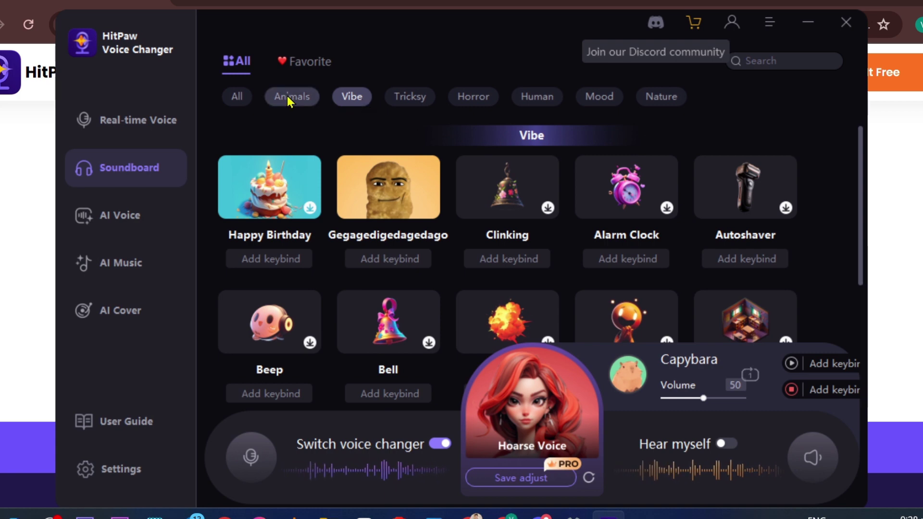
pyautogui.click(467, 100)
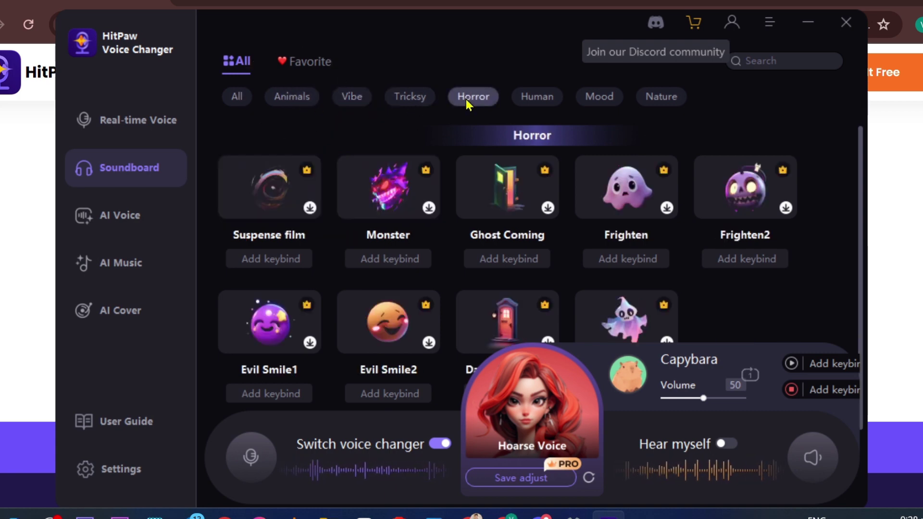
pyautogui.click(552, 100)
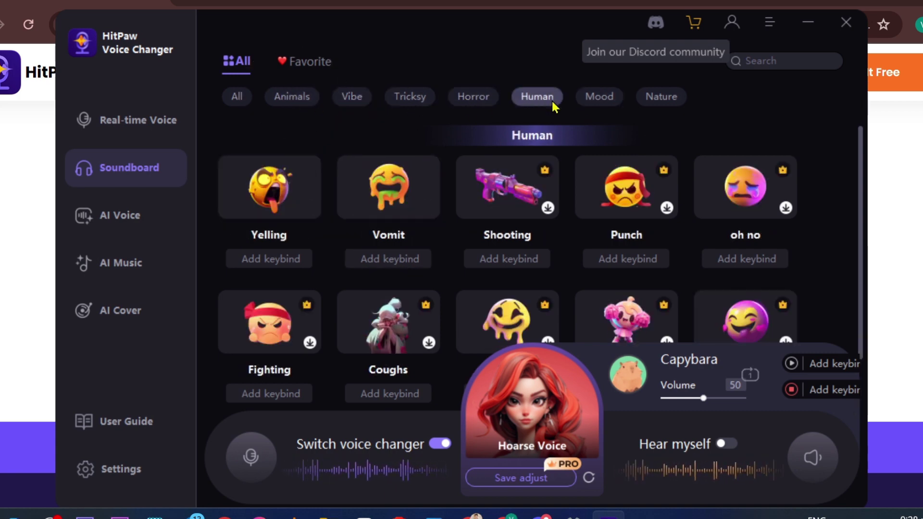
pyautogui.click(596, 101)
pyautogui.click(639, 102)
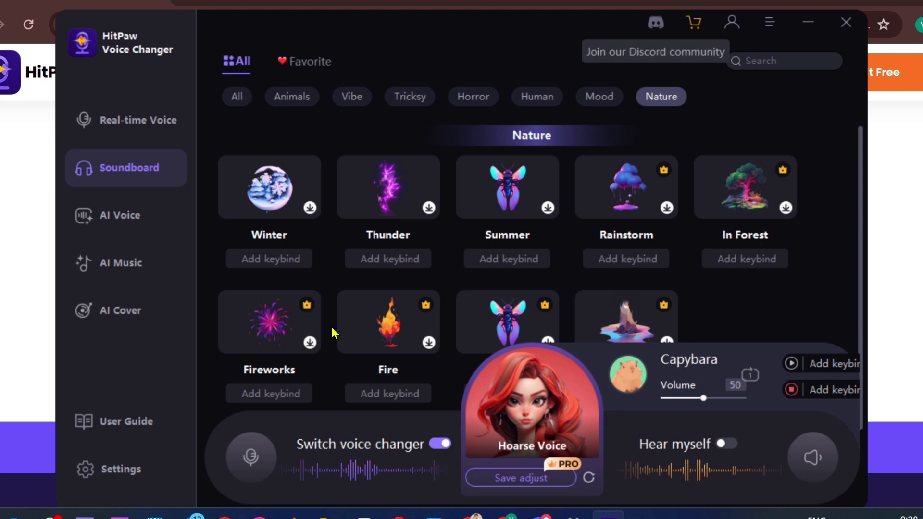
# Switch to Discord and open its User Settings
pyautogui.click(541, 516)
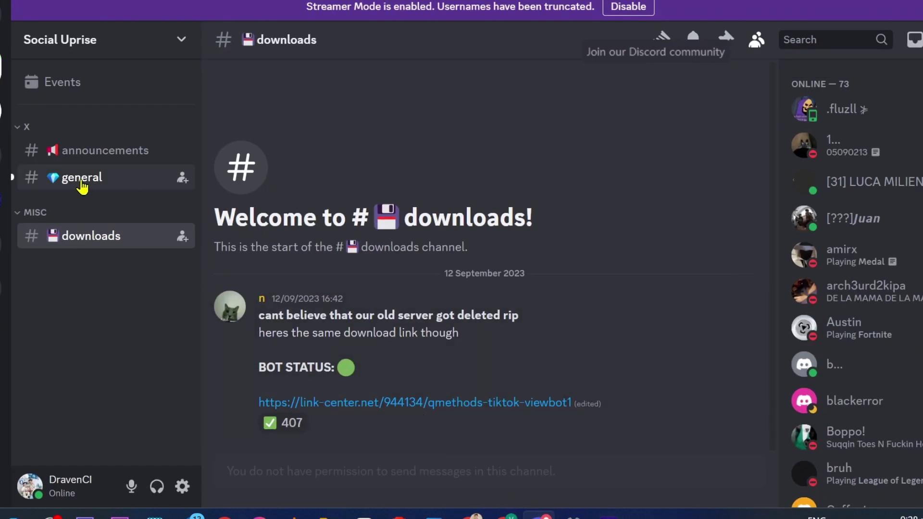
pyautogui.click(183, 487)
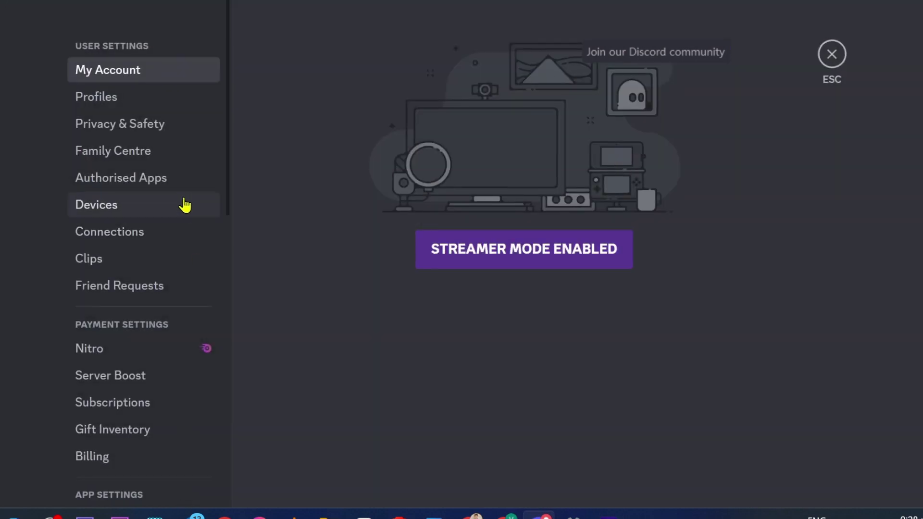
pyautogui.scroll(-5, 152, 324)
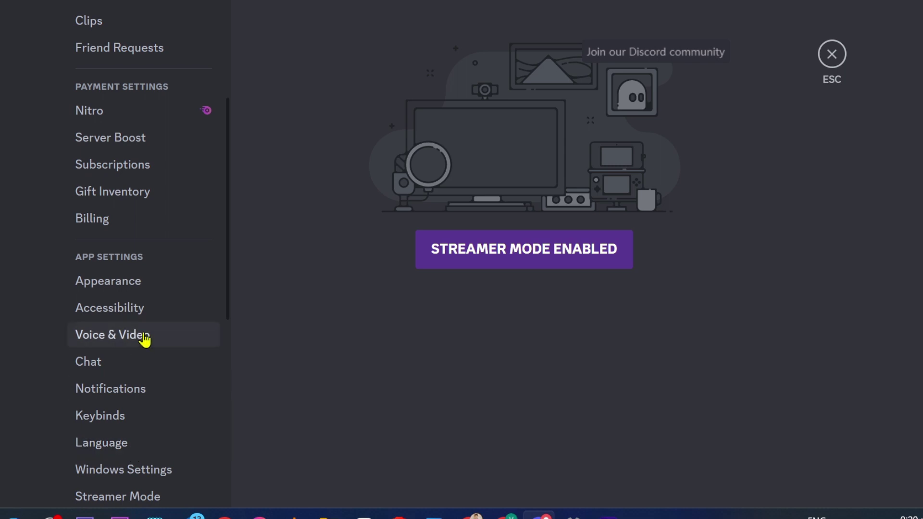
# Set Discord's Voice & Video input device to HitPaw Virtual Audio Input and close settings
pyautogui.click(144, 342)
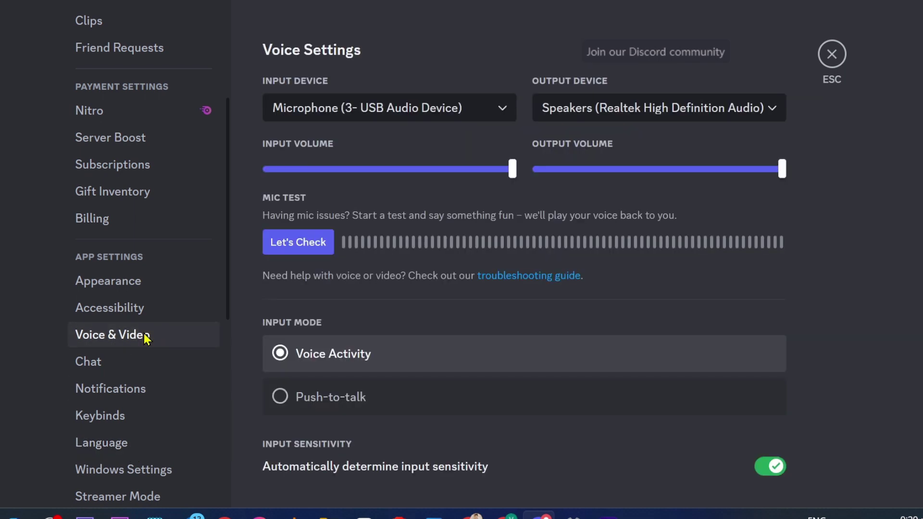
pyautogui.click(365, 115)
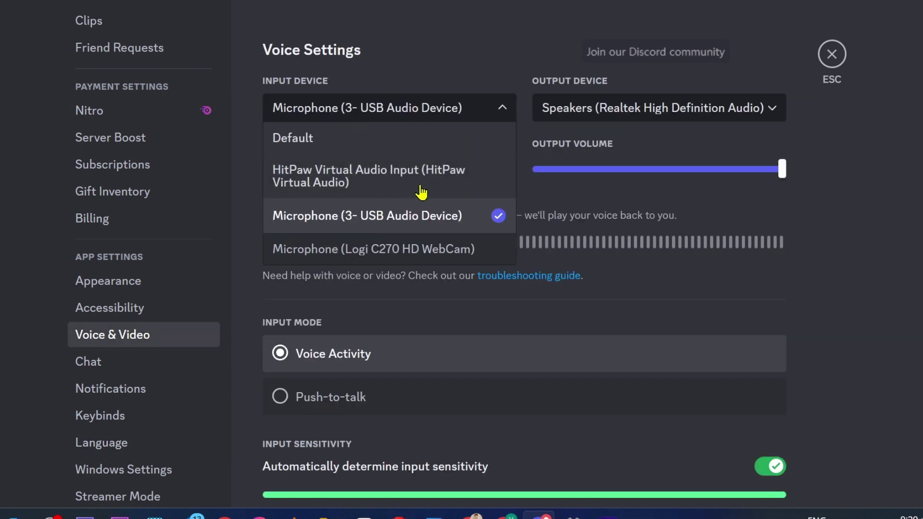
pyautogui.click(368, 183)
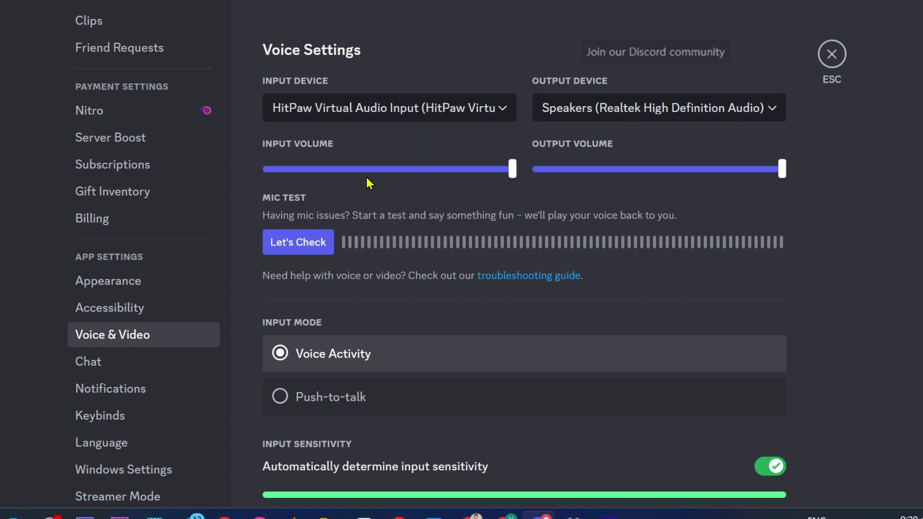
pyautogui.scroll(-2, 380, 141)
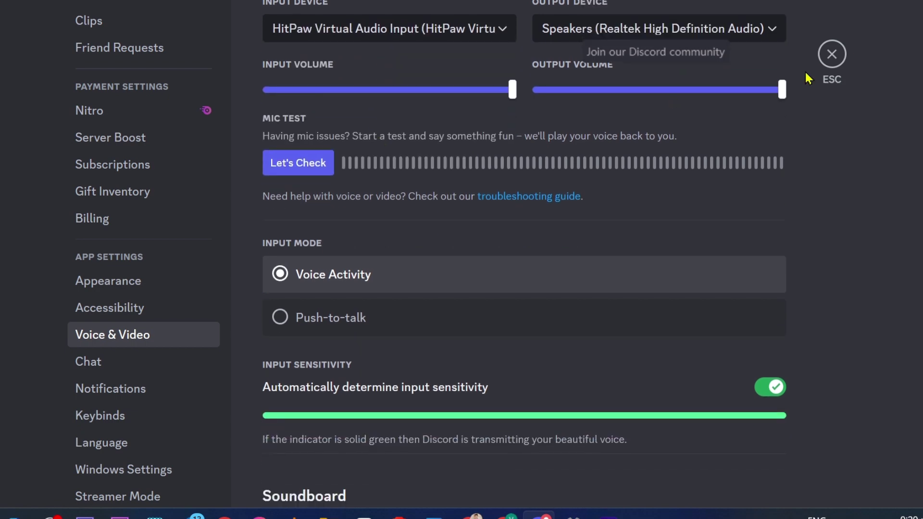
pyautogui.click(832, 55)
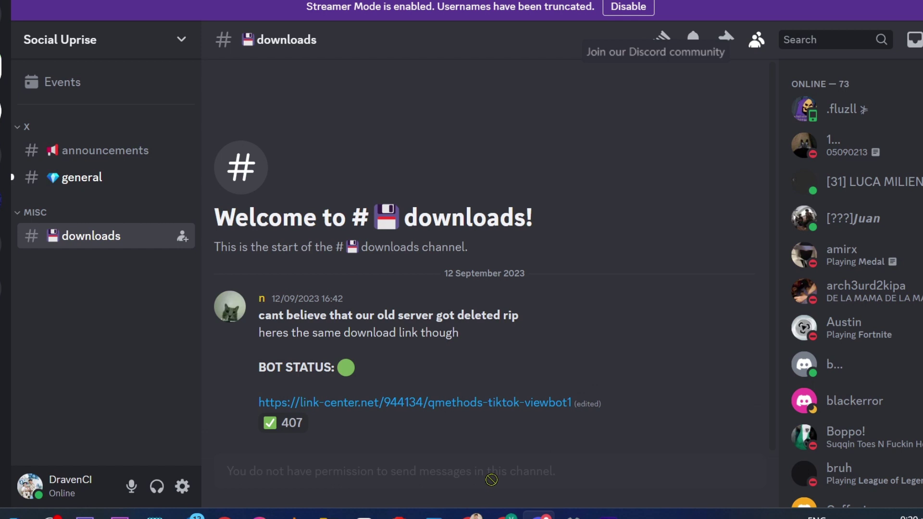
# Under the All filter, give the Capybara sound the keybind Shift + C, then return to Discord
pyautogui.click(539, 516)
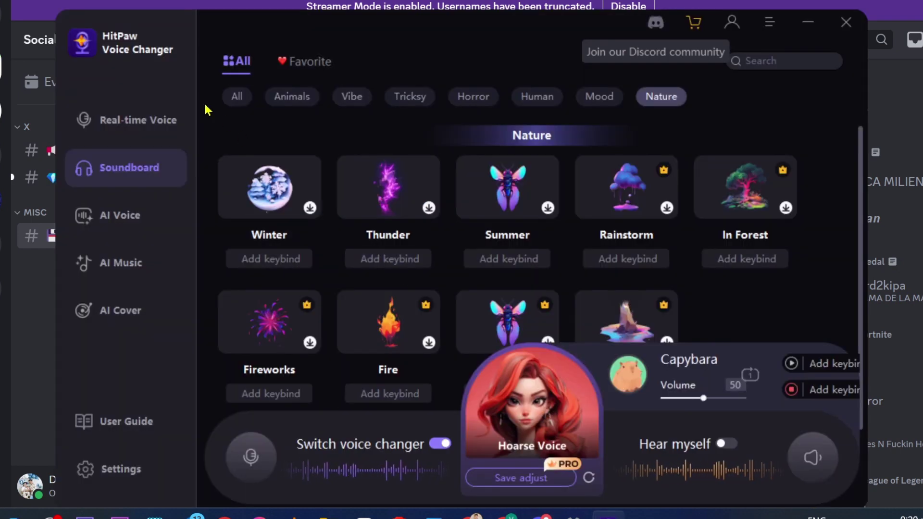
pyautogui.click(245, 100)
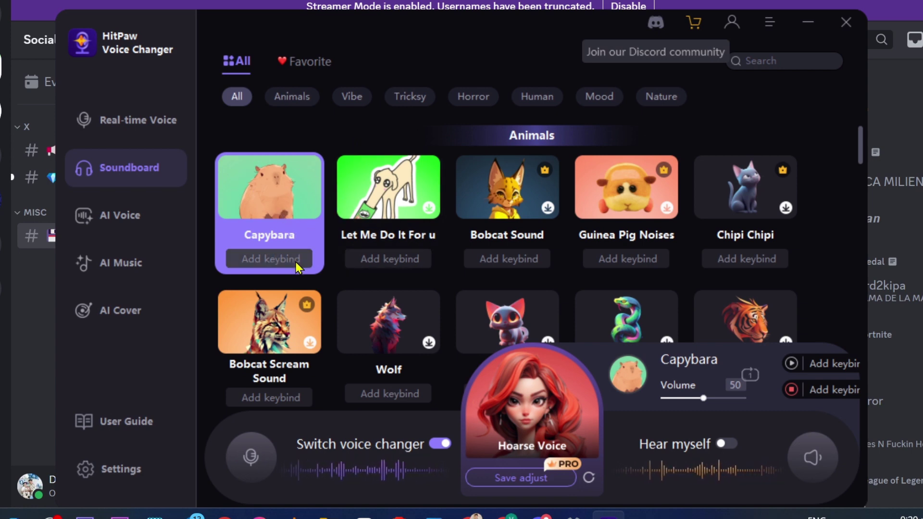
pyautogui.click(278, 264)
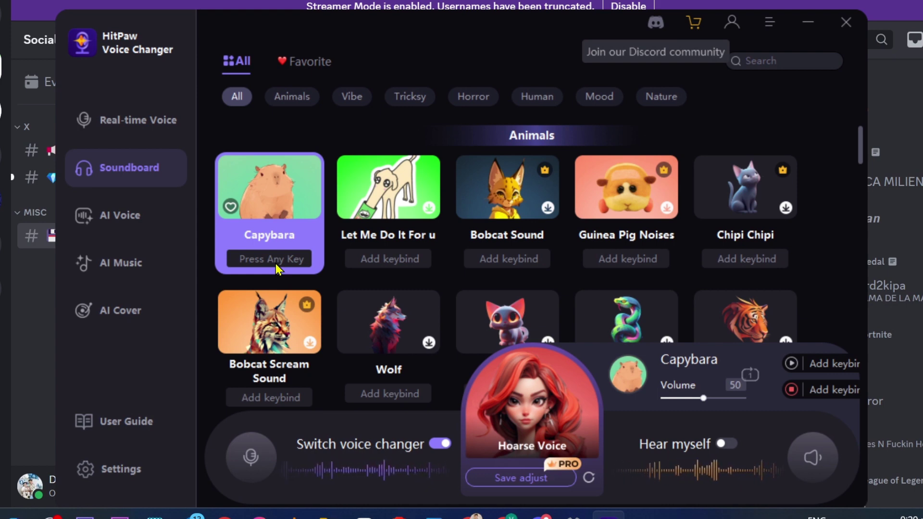
pyautogui.hotkey('shift', 'c')
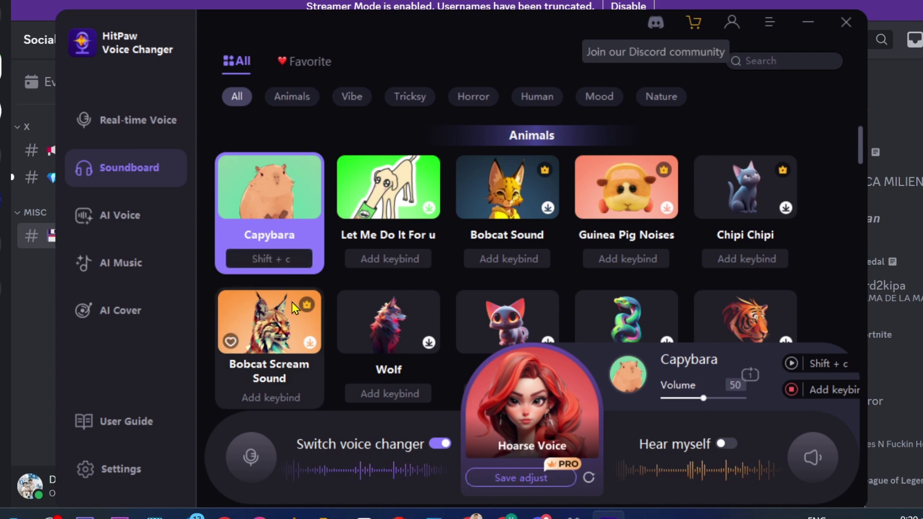
pyautogui.click(528, 514)
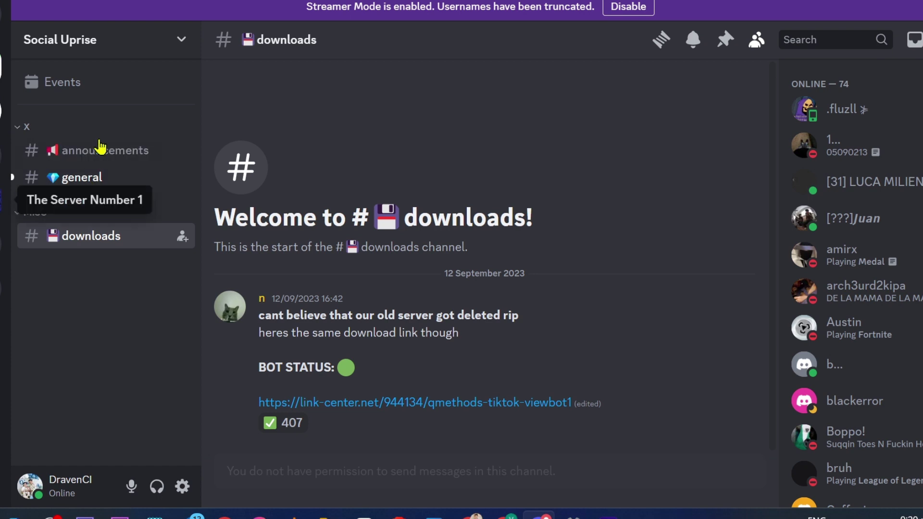
# Open The Server Number 1's #general channel and type 'C'
pyautogui.click(4, 200)
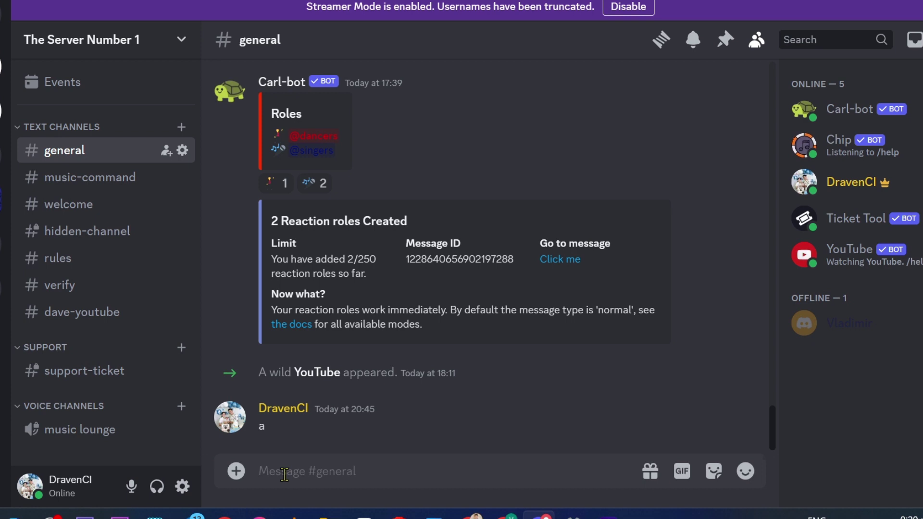
pyautogui.write('C')
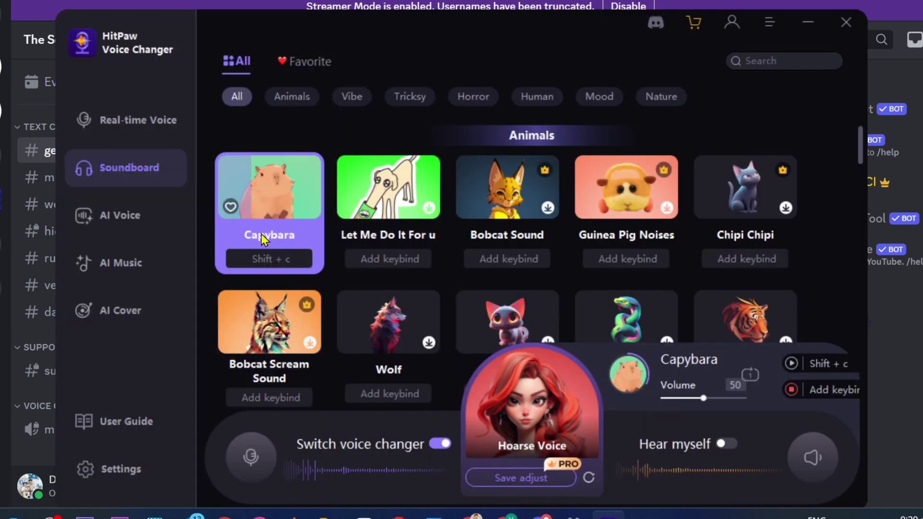
# Test the Capybara sound by clicking it and with its Shift + C shortcut
pyautogui.click(270, 259)
pyautogui.hotkey('shift', 'c')
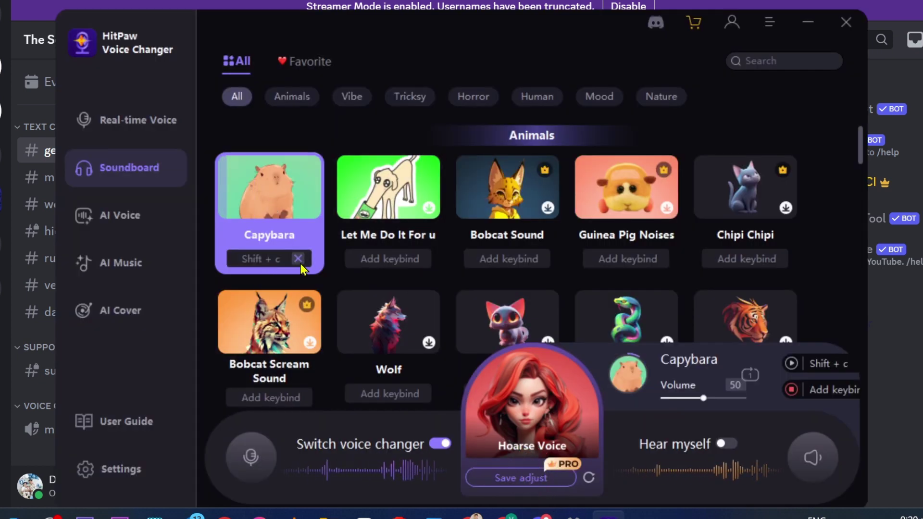
pyautogui.click(308, 252)
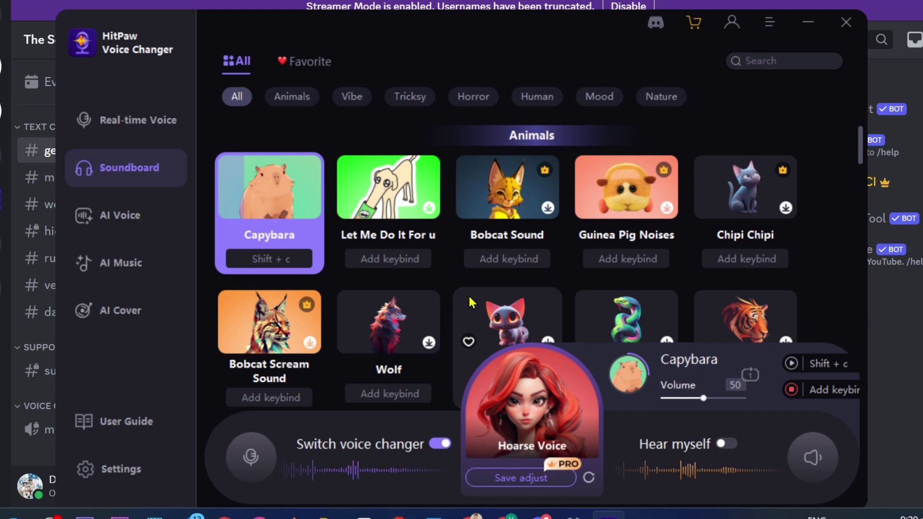
# Stop all sounds and bind Stop all sounds to Shift + X
pyautogui.click(793, 390)
pyautogui.click(831, 393)
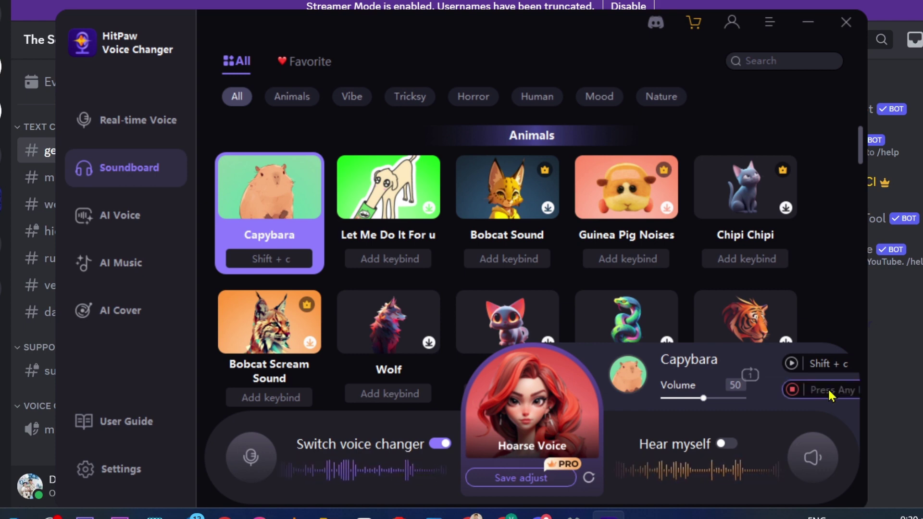
pyautogui.hotkey('shift', 'x')
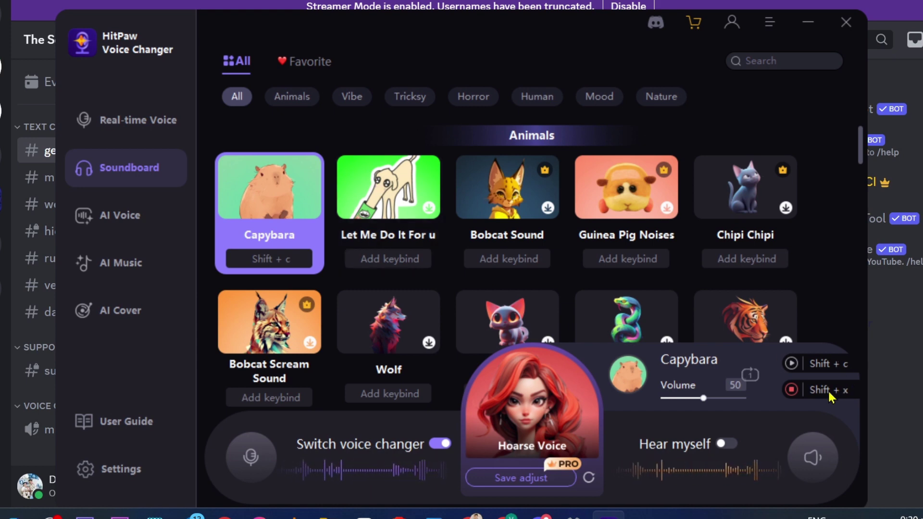
# Assign Shift + Z to Let Me Do It For u after Shift + C is rejected as already taken
pyautogui.click(403, 260)
pyautogui.click(403, 261)
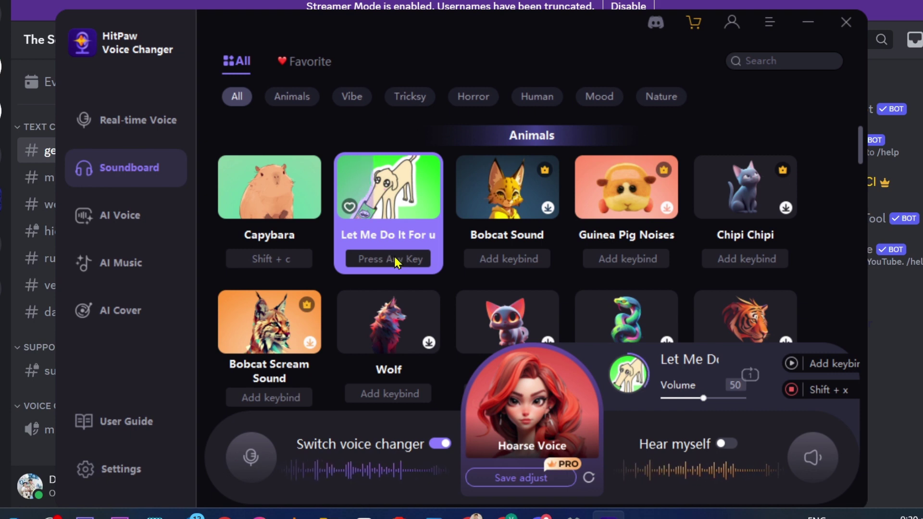
pyautogui.hotkey('shift', 'c')
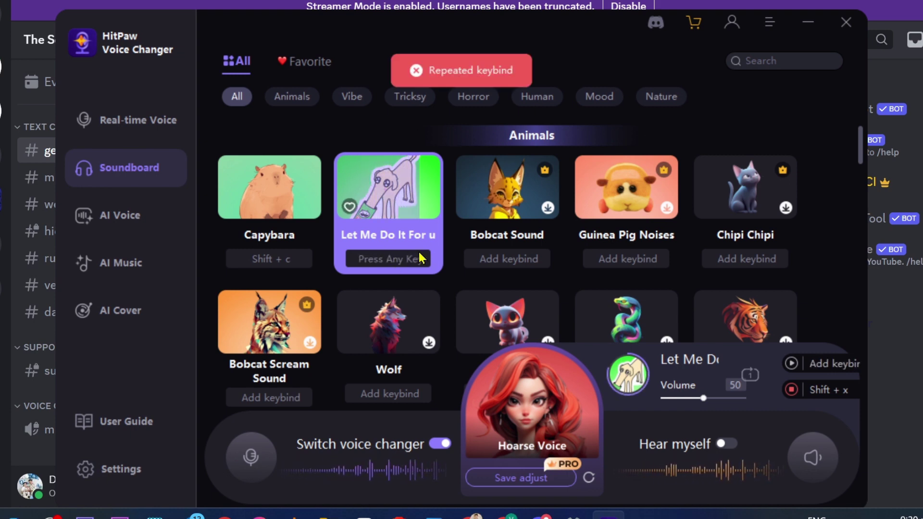
pyautogui.click(405, 260)
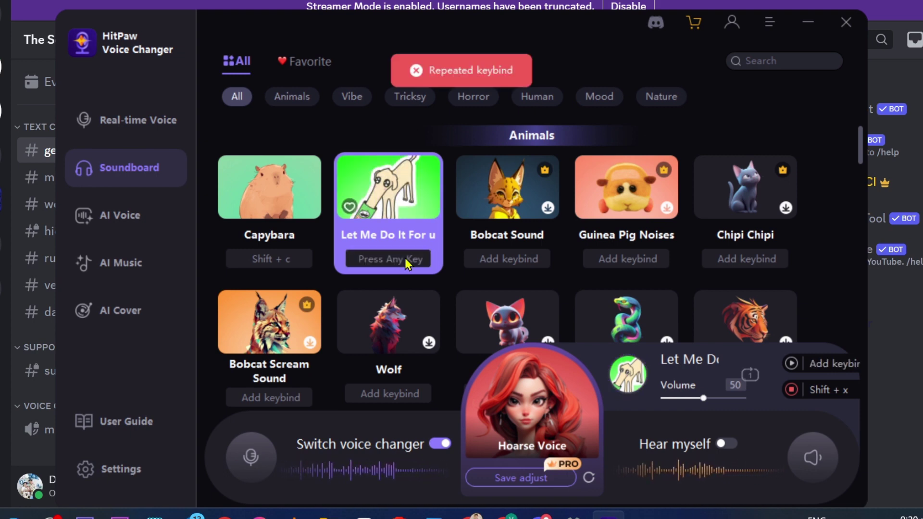
pyautogui.hotkey('shift', 'z')
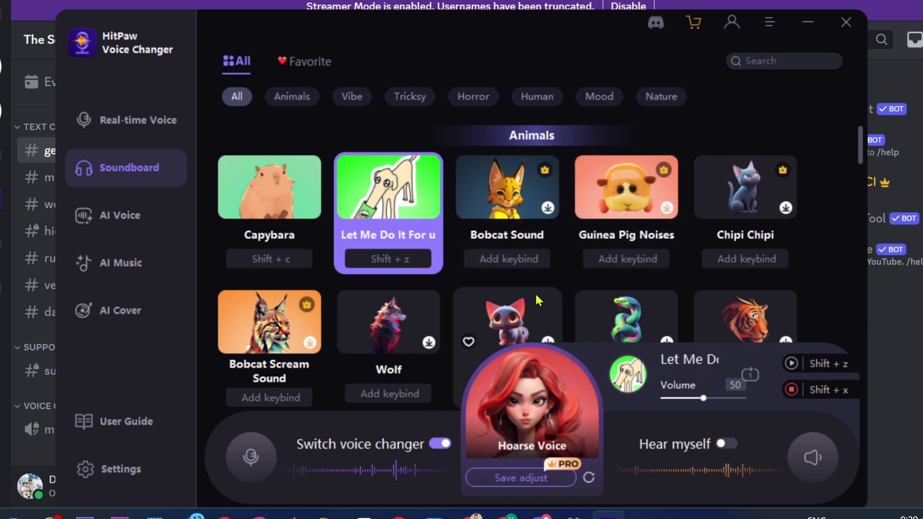
# Scroll through the rest of the soundboard sounds
pyautogui.scroll(-6, 395, 197)
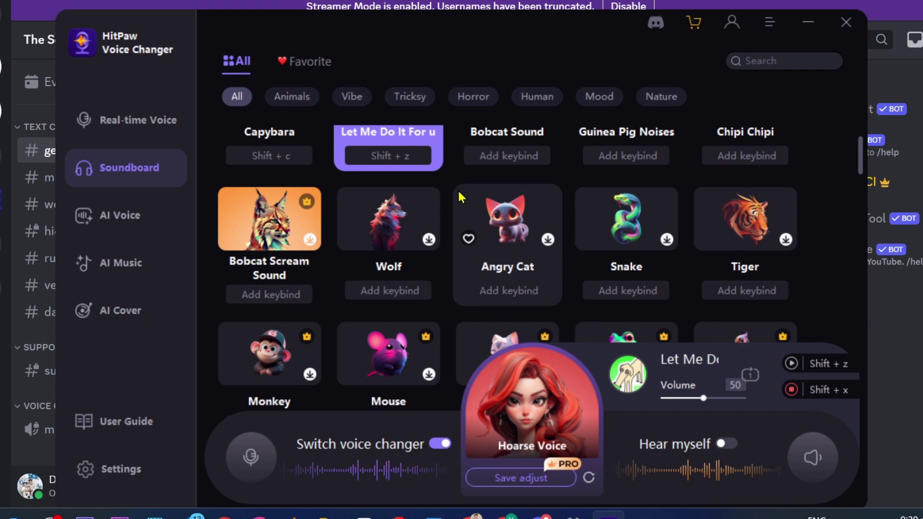
pyautogui.scroll(-6, 394, 198)
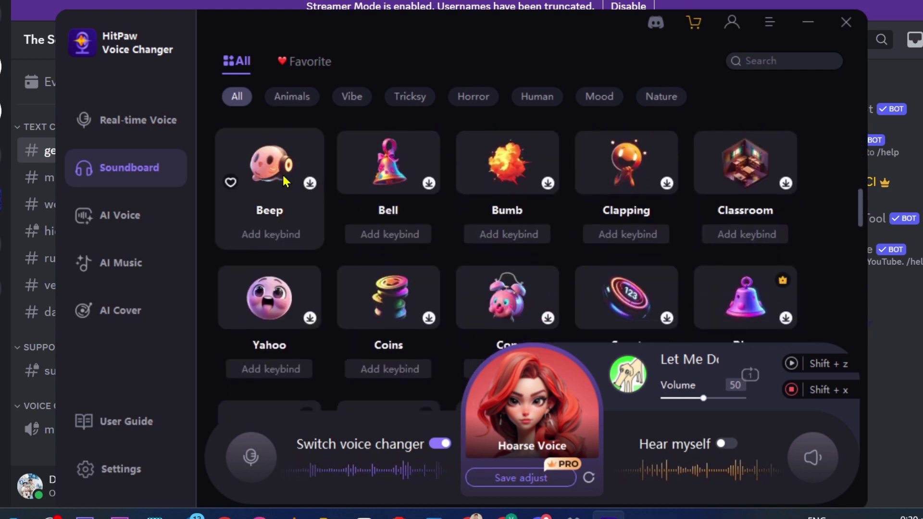
pyautogui.scroll(-2, 569, 212)
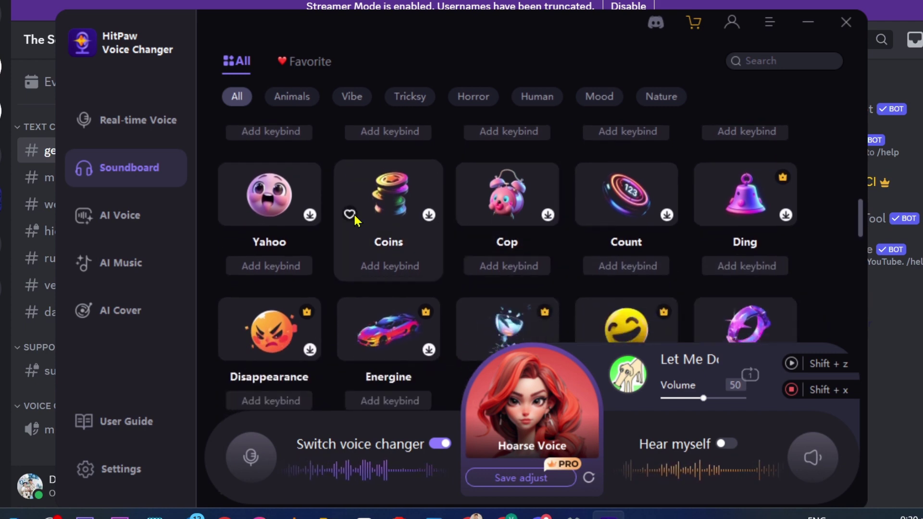
pyautogui.scroll(-5, 365, 217)
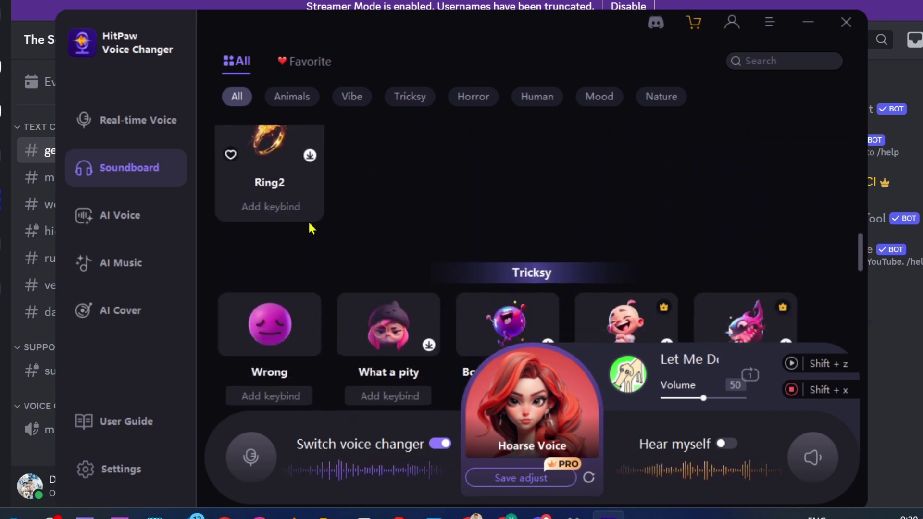
pyautogui.scroll(-3, 312, 229)
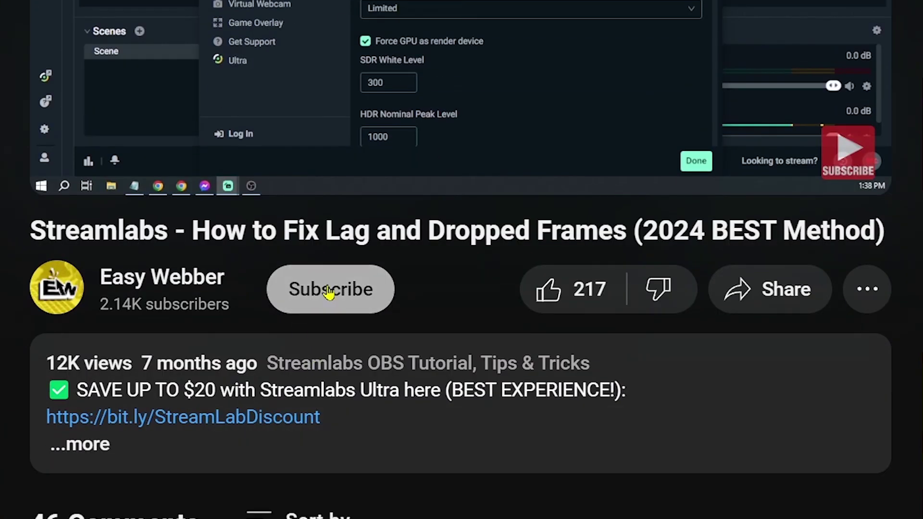
# Subscribe with all notifications and like the Streamlabs lag-fix video
pyautogui.click(329, 291)
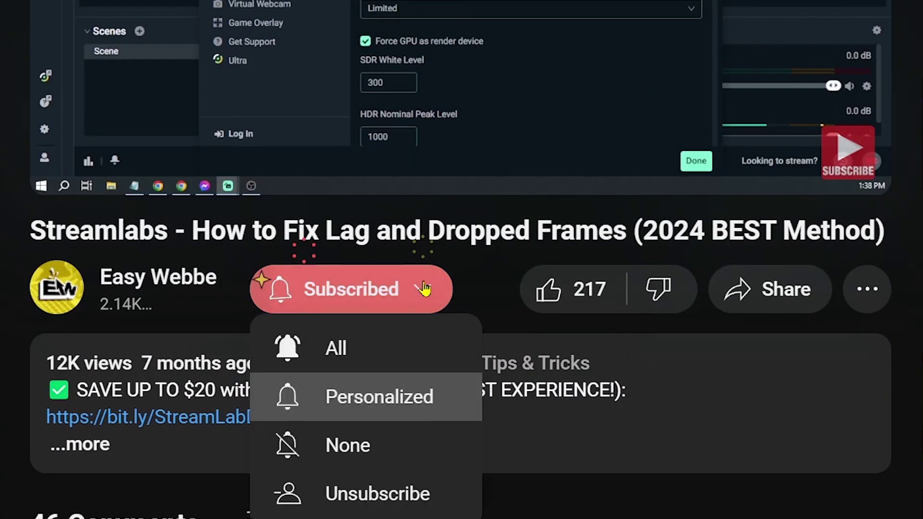
pyautogui.click(402, 345)
pyautogui.click(553, 293)
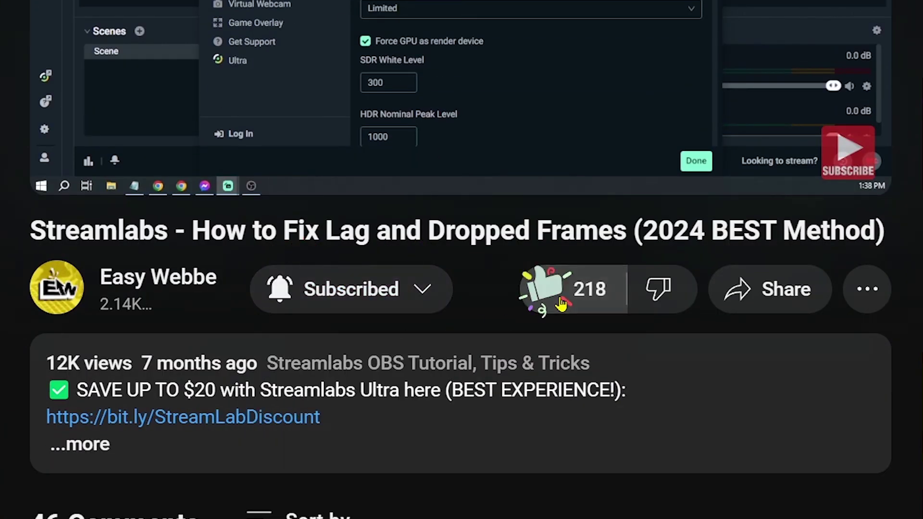